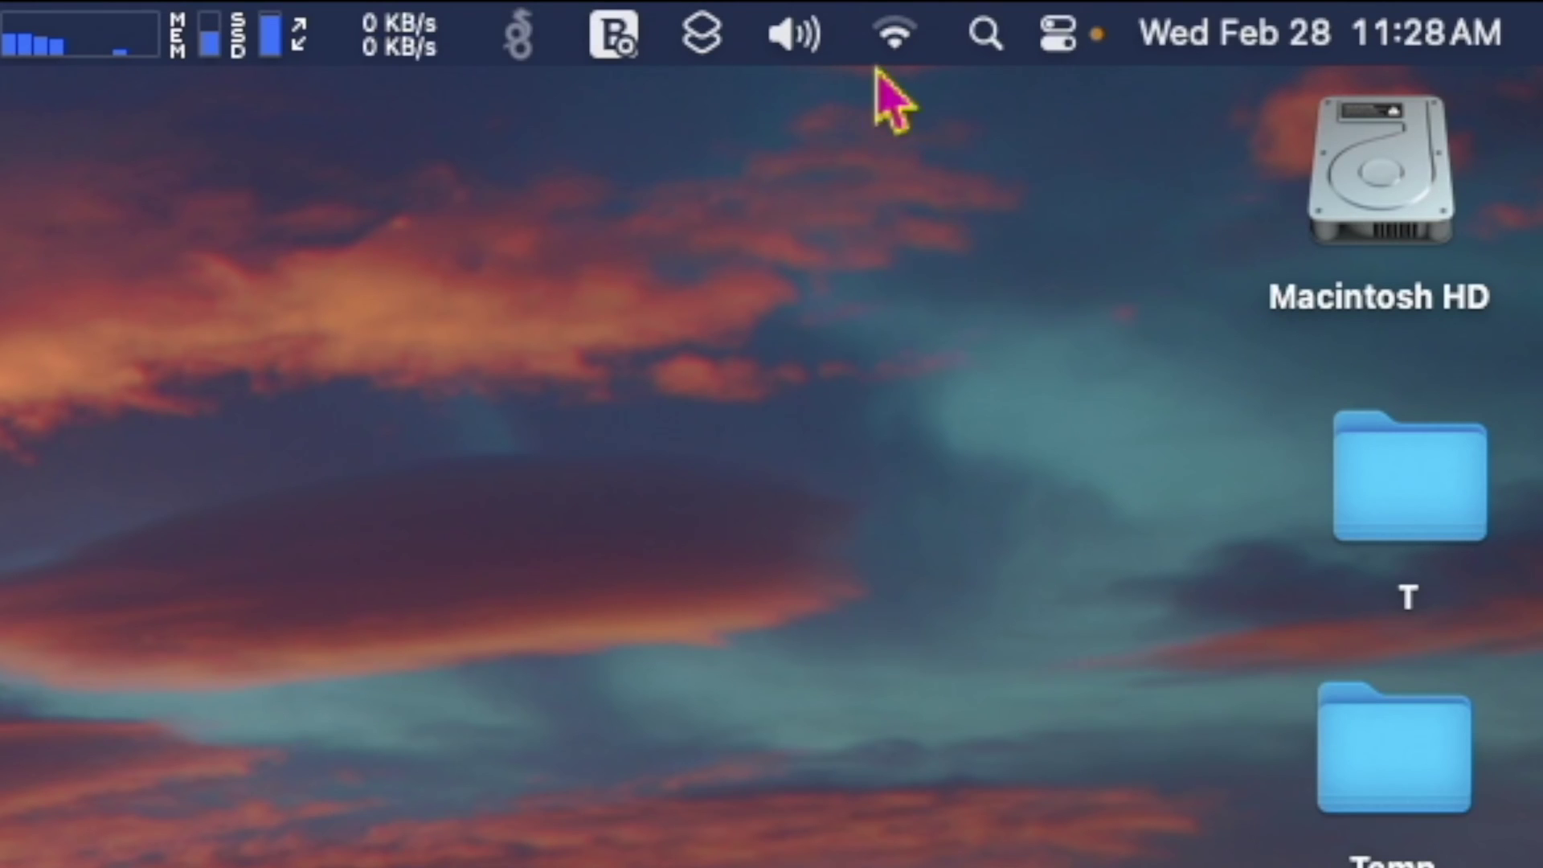
# Check the mouse battery in Control Center's Bluetooth list, then open Bluetooth Settings showing 35%.
pyautogui.click(1061, 38)
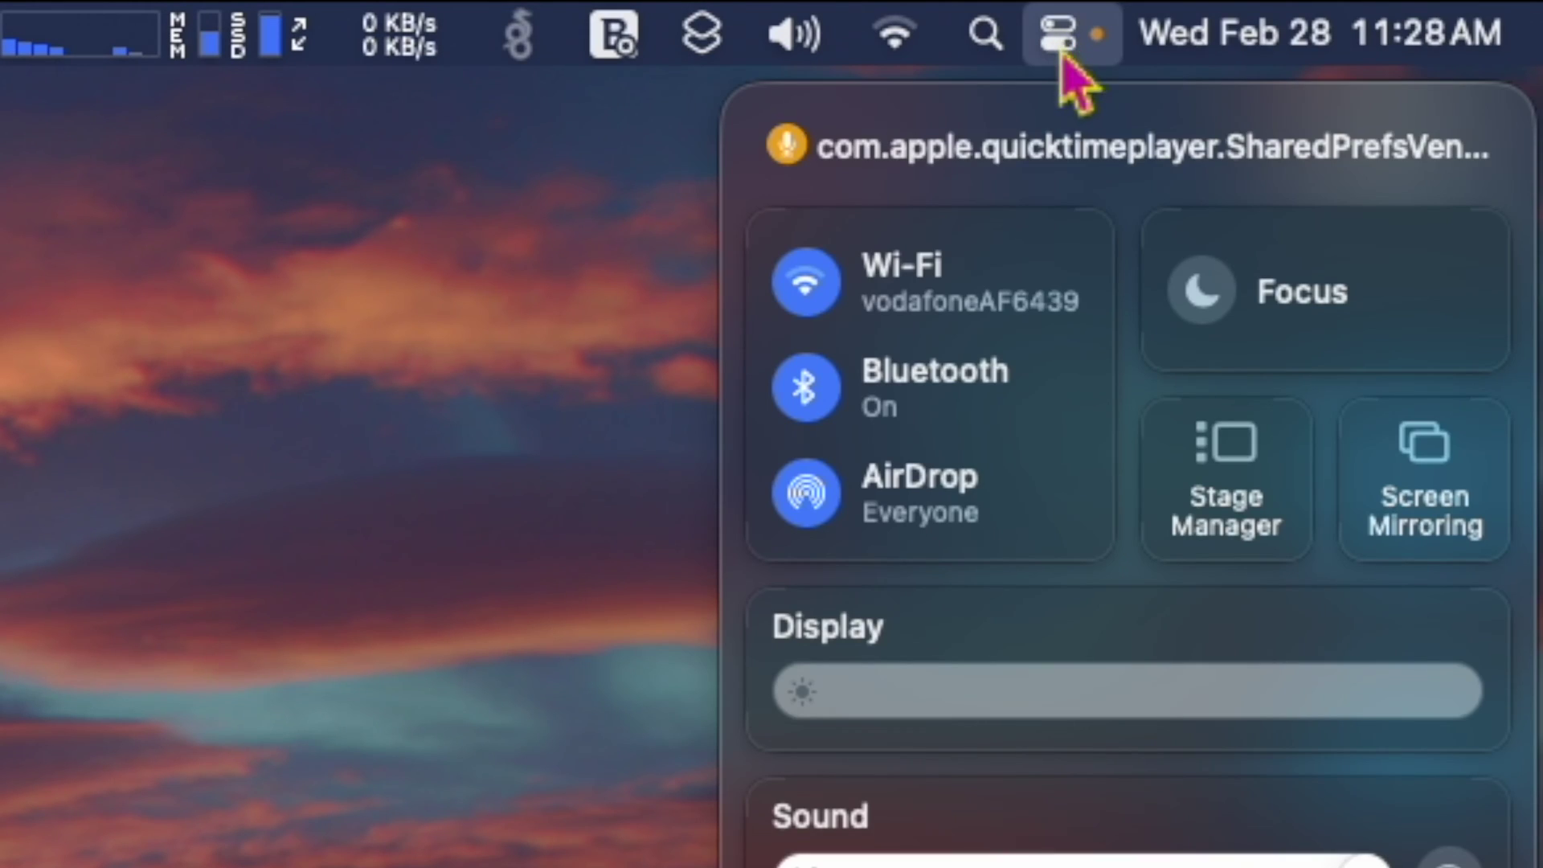
pyautogui.moveTo(928, 386)
pyautogui.click(1007, 428)
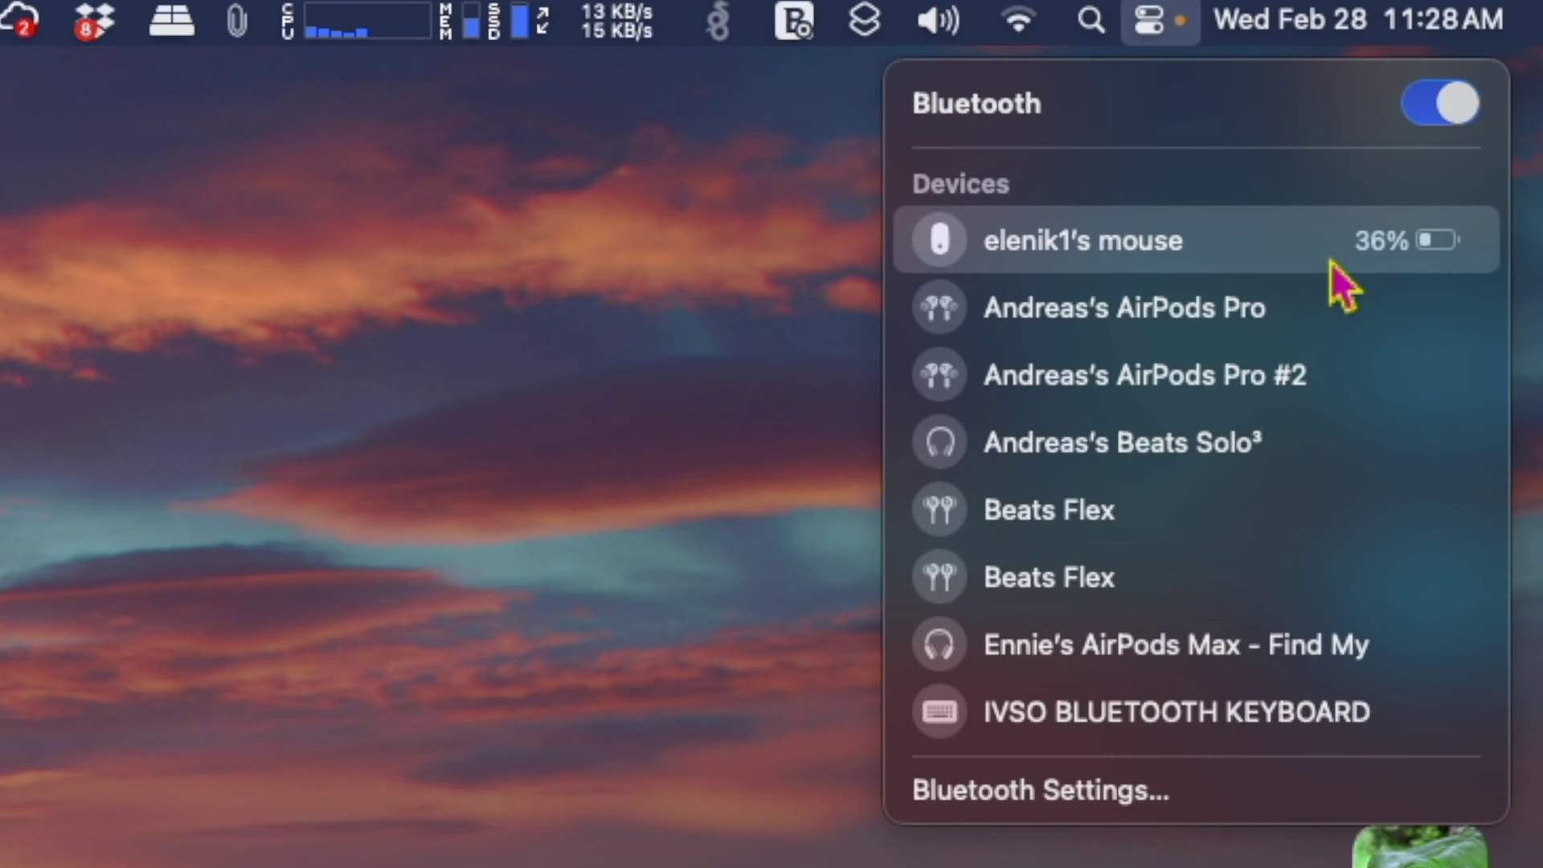
pyautogui.click(1332, 263)
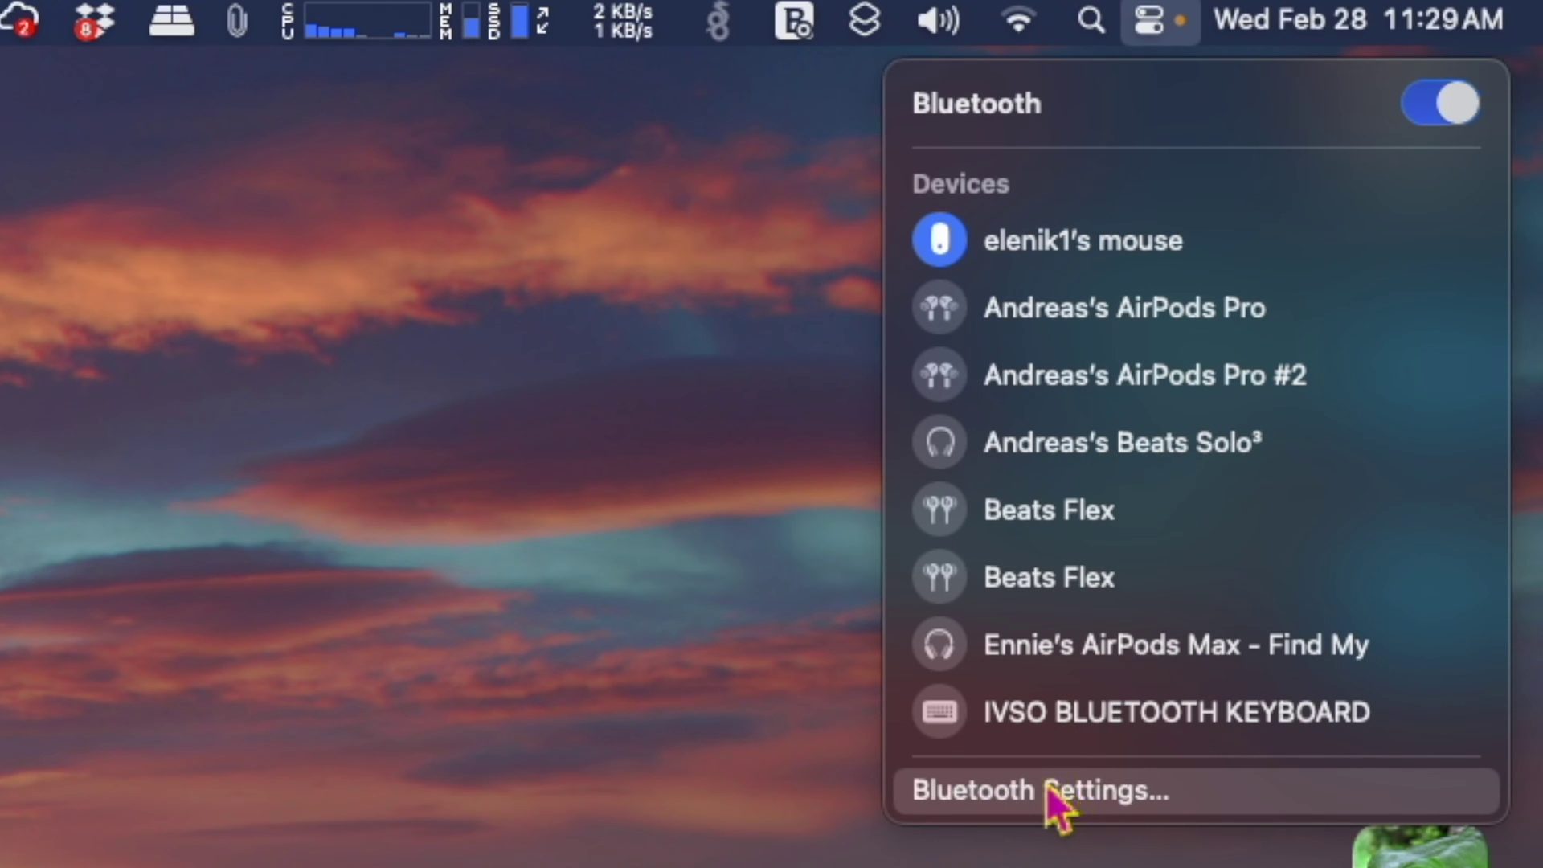
pyautogui.click(1046, 785)
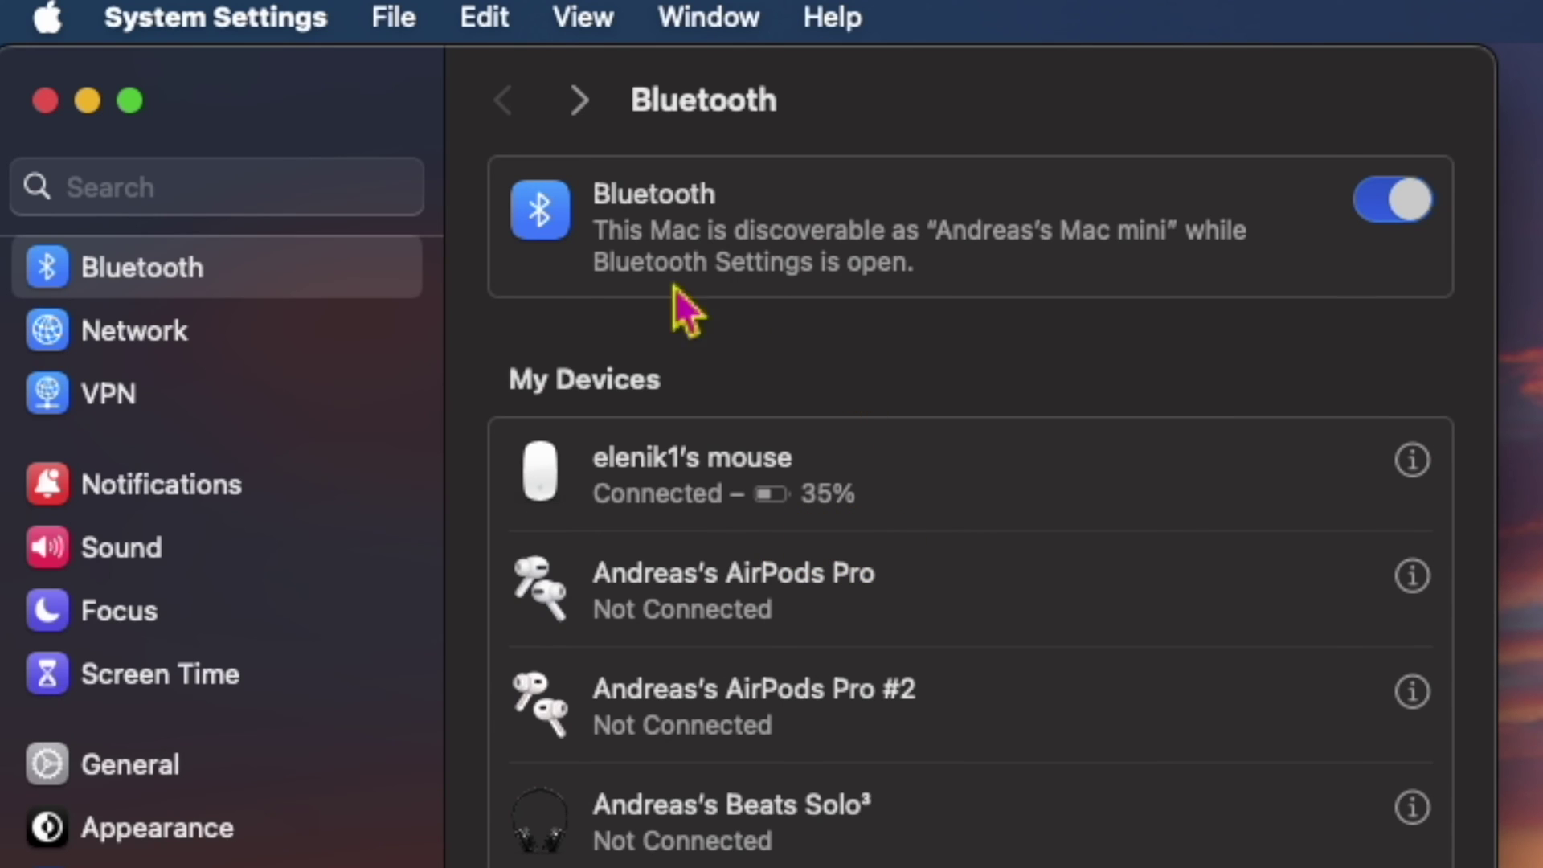
# Close the System Settings window, leaving the About This Mac window on the desktop.
pyautogui.click(45, 100)
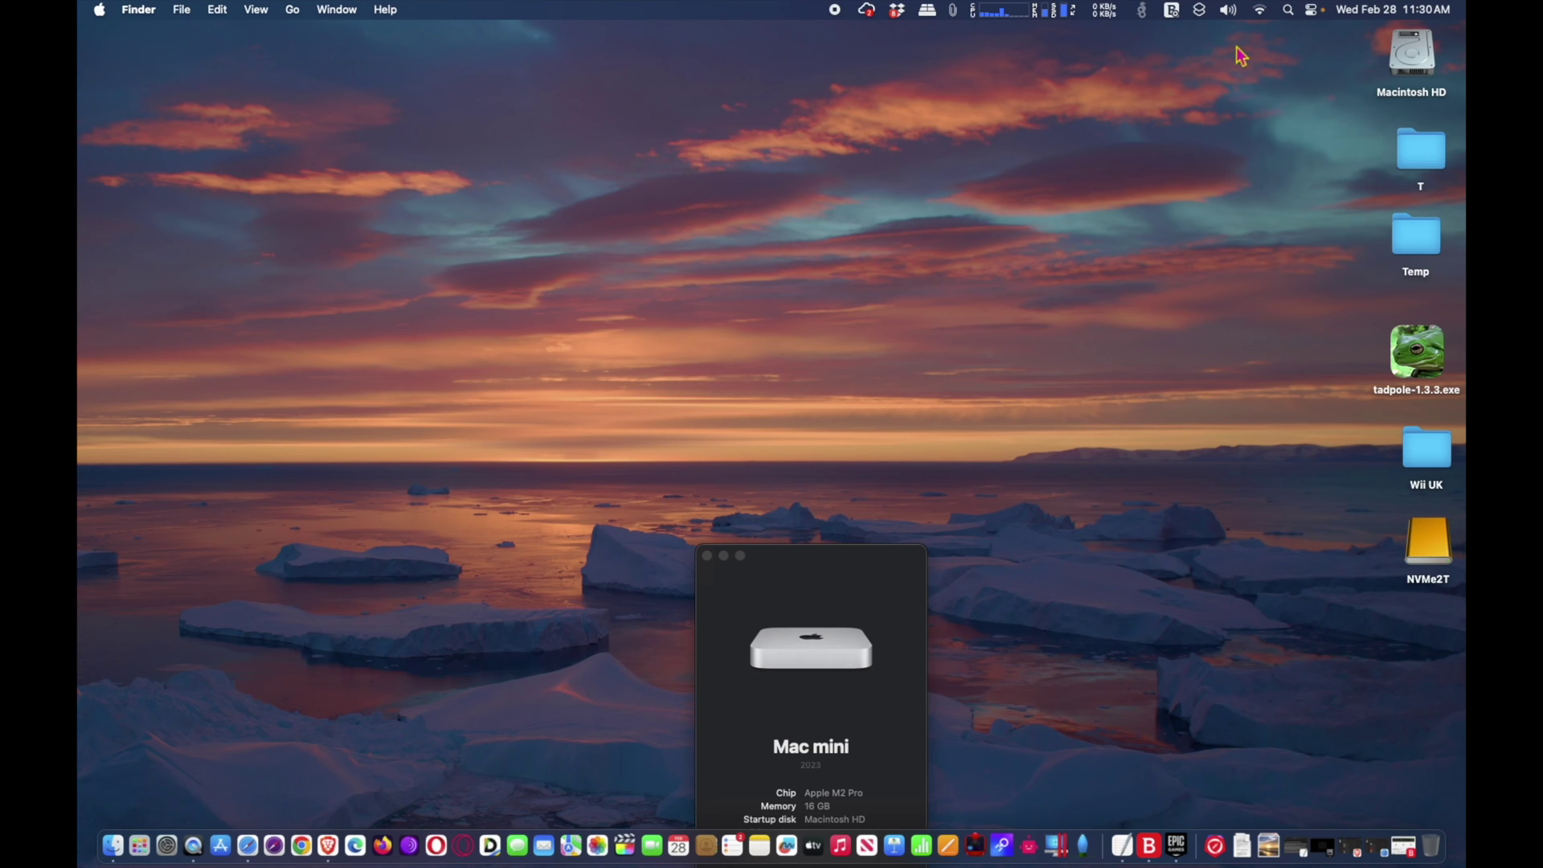